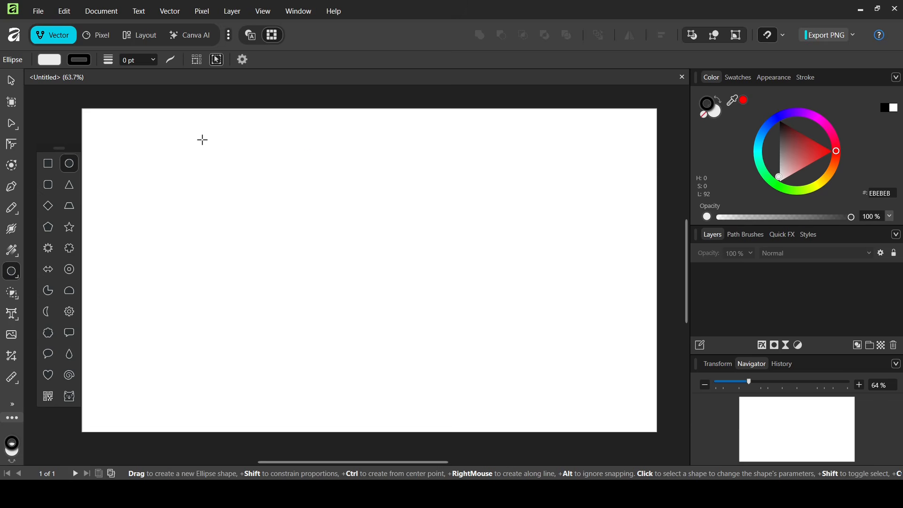
Draw a large circle on the page with no fill and a 1 pt stroke.
drag(224, 153, 489, 371)
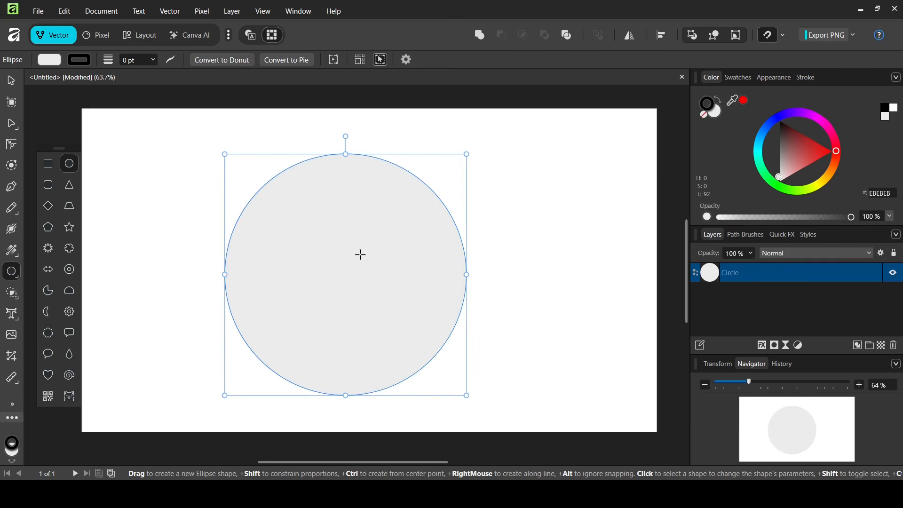
click(56, 60)
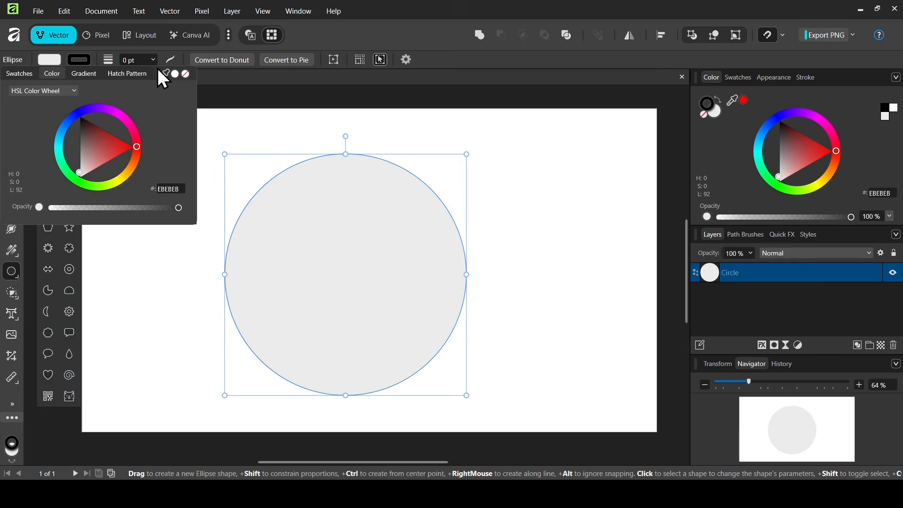
click(185, 75)
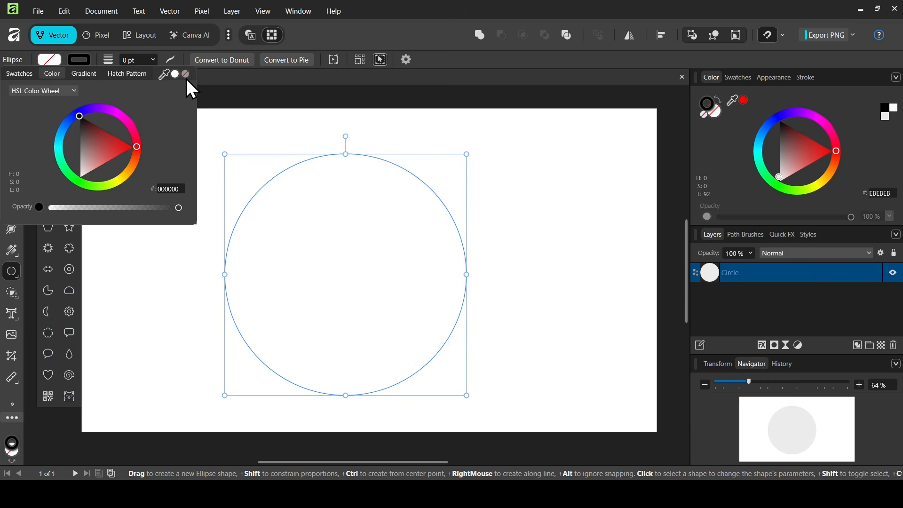
click(136, 61)
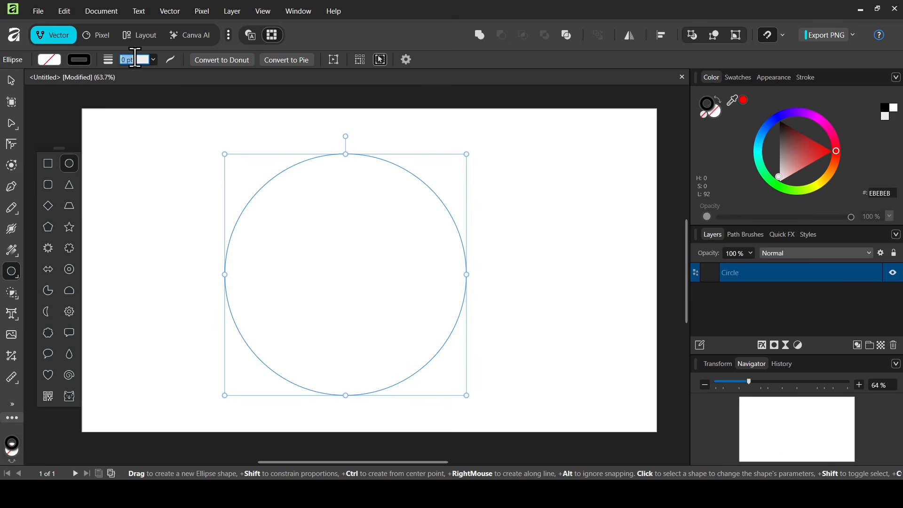
key(Return)
Move the circle to the centre of the page and deselect it.
click(17, 79)
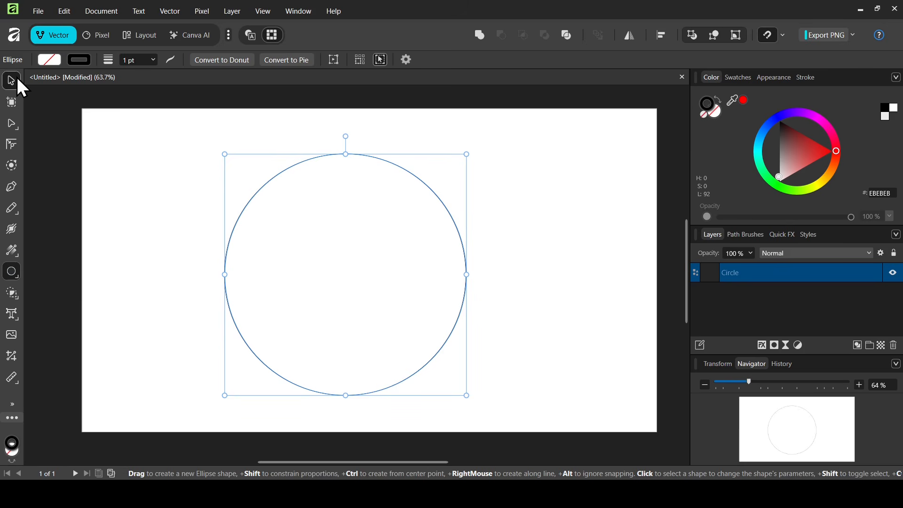
drag(365, 293, 388, 290)
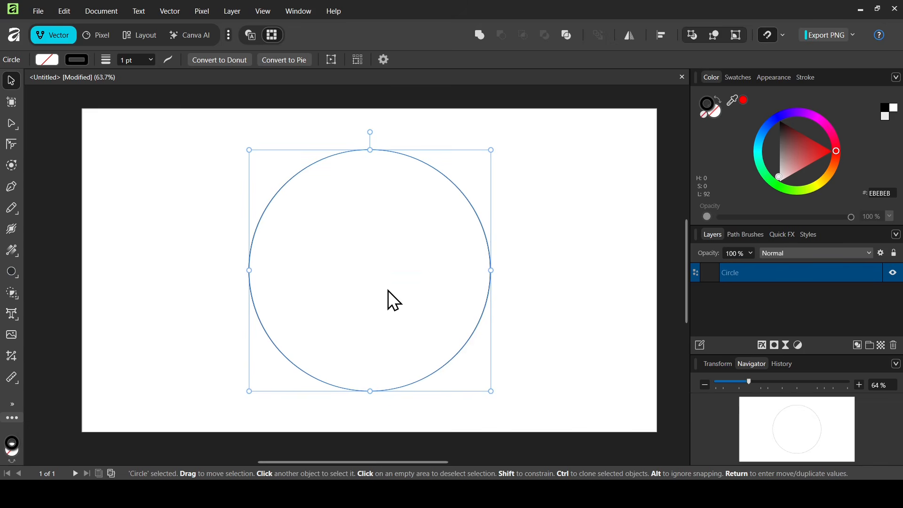
click(540, 212)
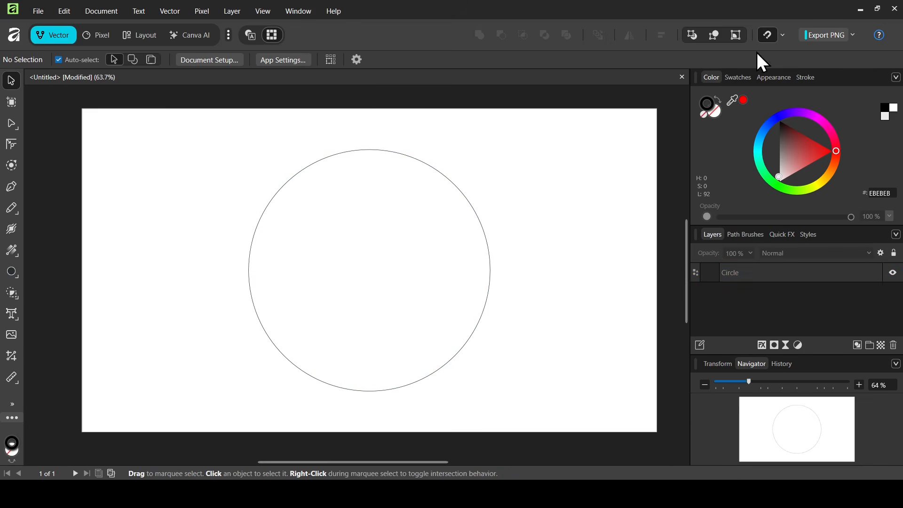
click(783, 35)
Draw a six-sided polygon inside the circle, rotate it 90° so its top edge is flat, and centre it in the circle.
click(13, 274)
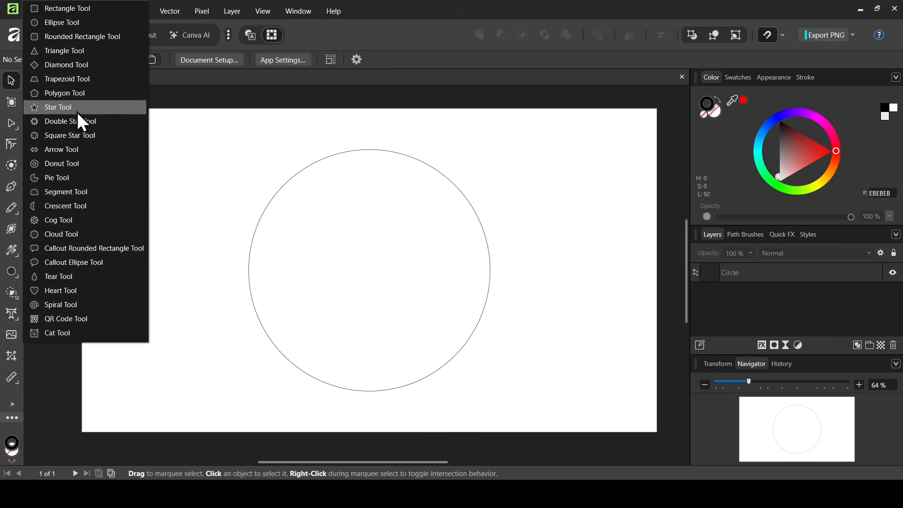
click(79, 98)
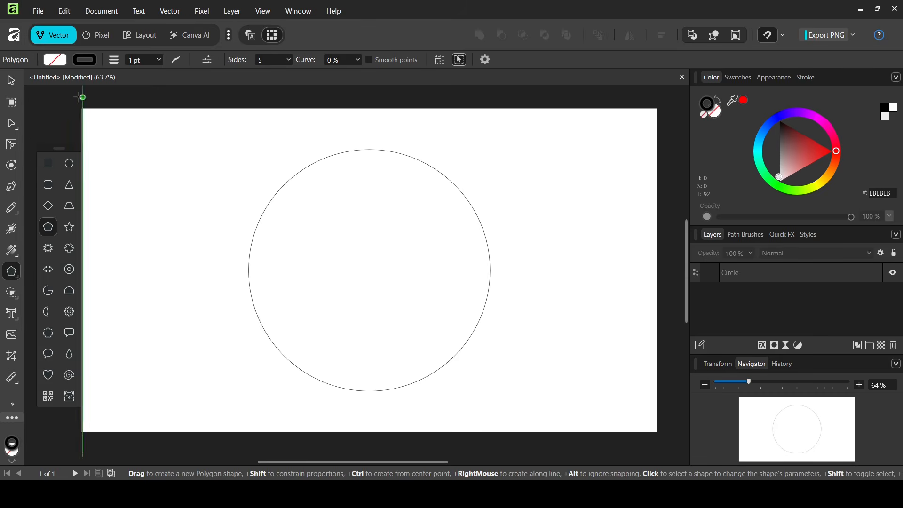
click(268, 60)
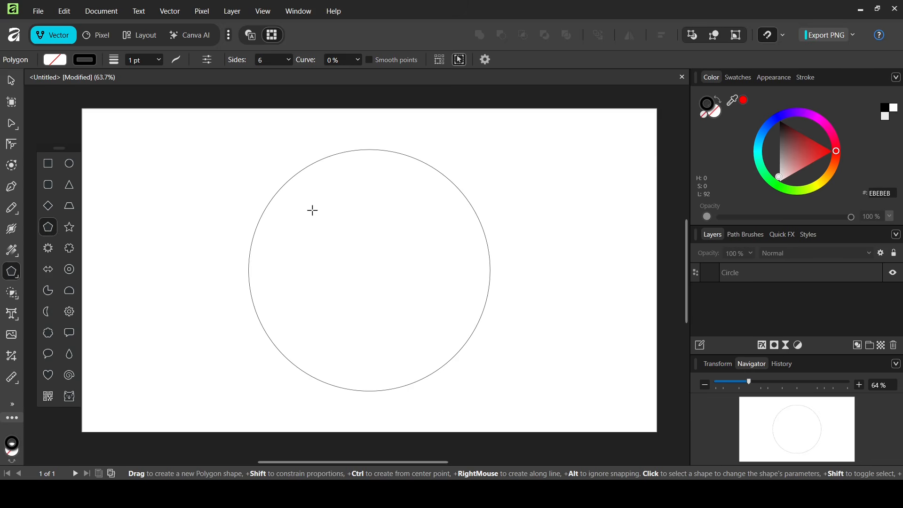
drag(312, 210, 420, 316)
click(12, 81)
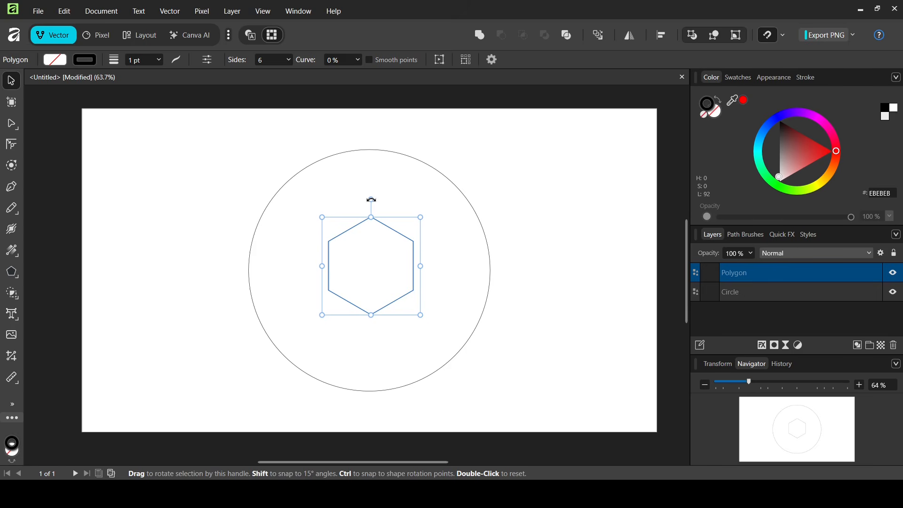
drag(371, 200, 385, 264)
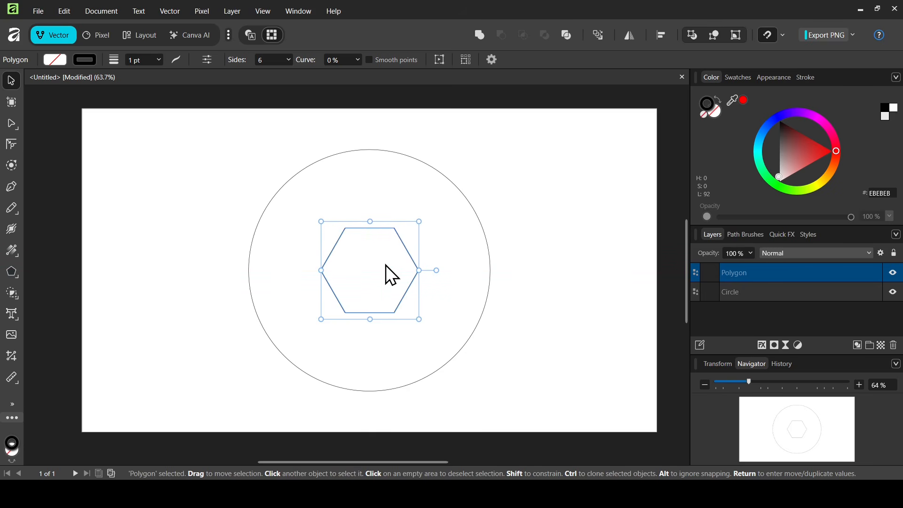
Enlarge the outer circle evenly about its centre so it nearly fills the page height.
click(379, 154)
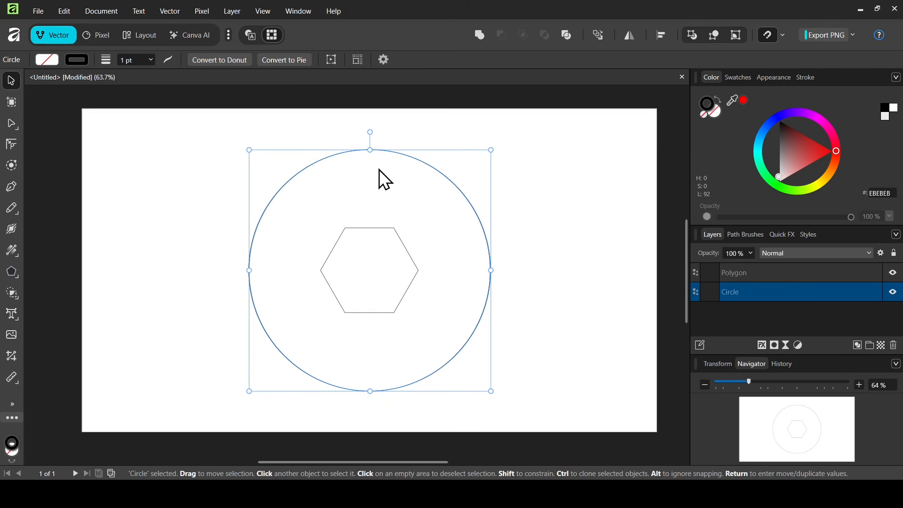
drag(492, 270, 509, 254)
click(562, 247)
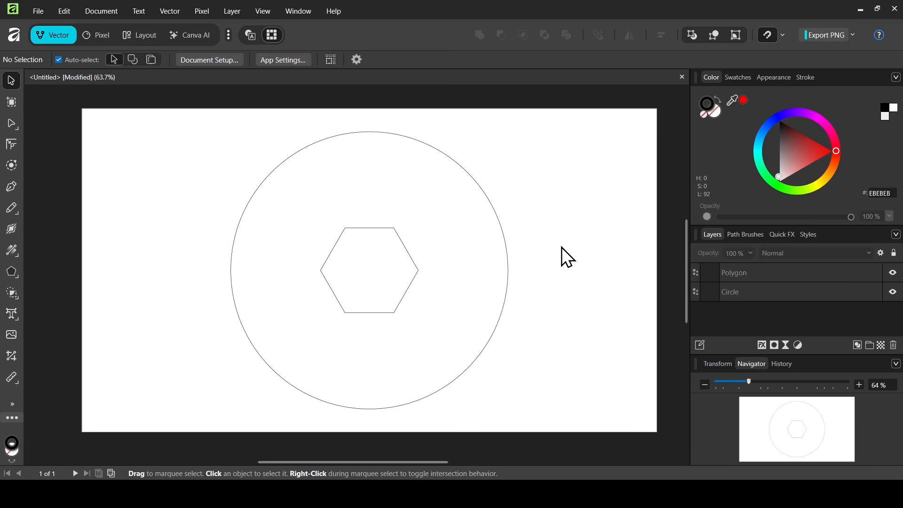
Draw a horizontal straight line with the Pen tool from the hexagon's upper-right corner to just beyond the circle.
click(12, 187)
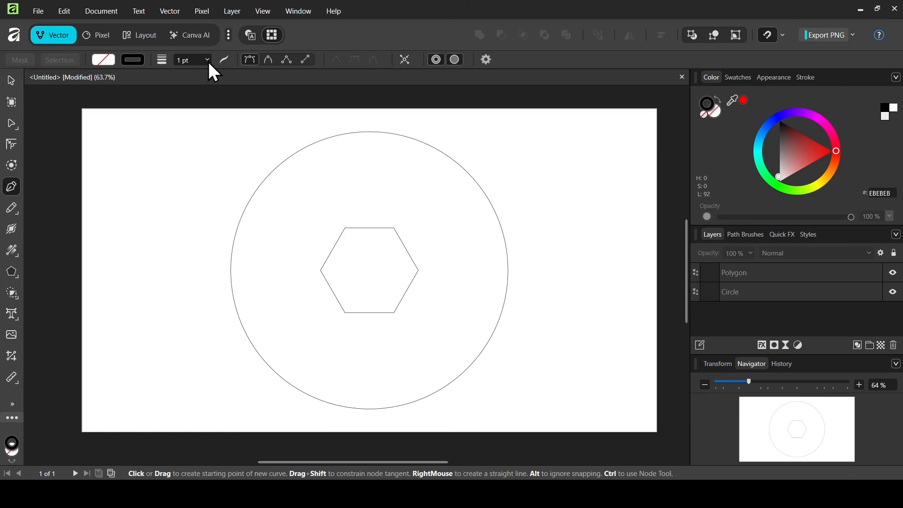
click(395, 228)
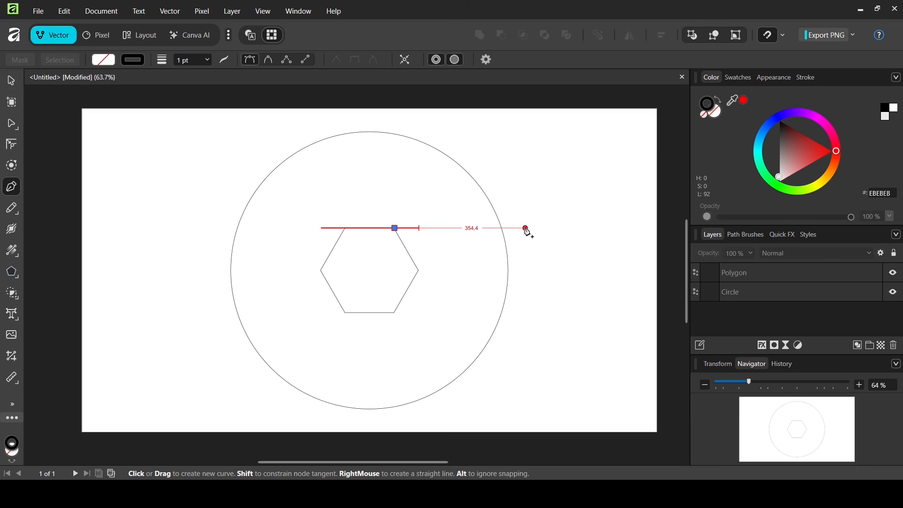
click(526, 228)
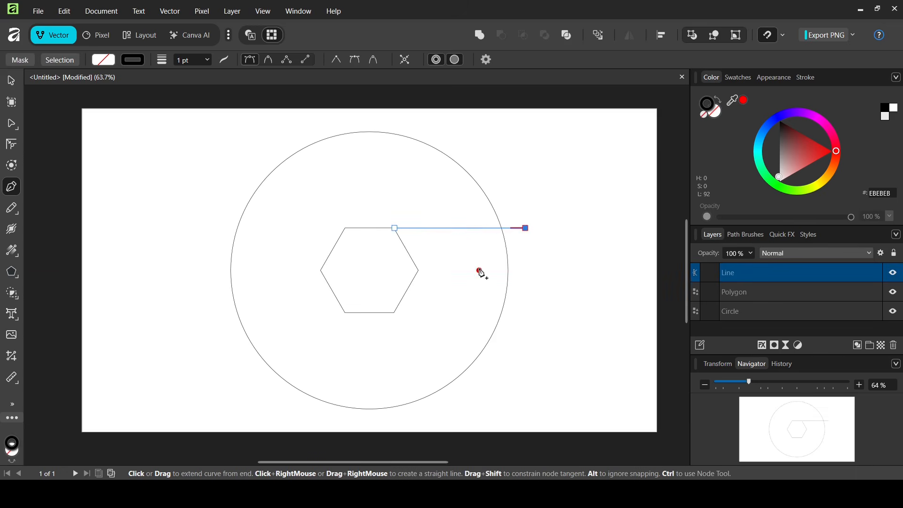
Enable the transform origin for the line and place it at the centre of the hexagon.
click(11, 81)
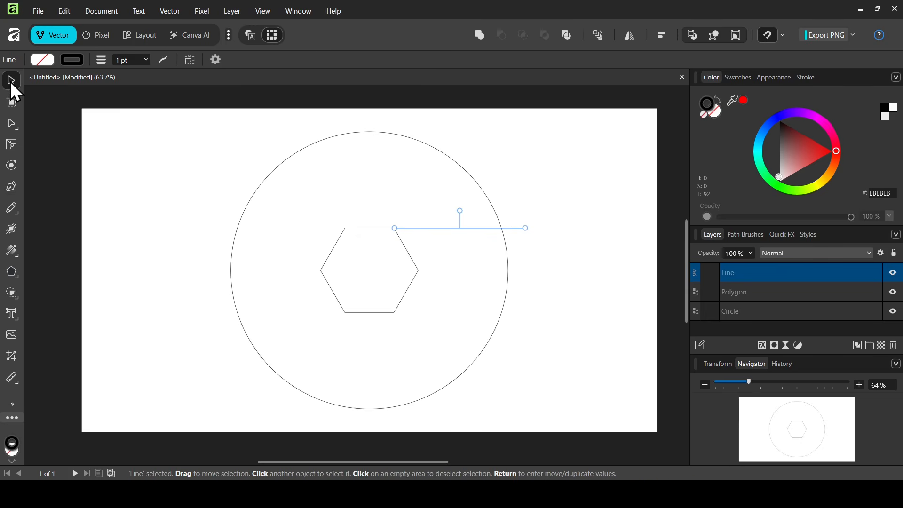
click(215, 59)
click(208, 89)
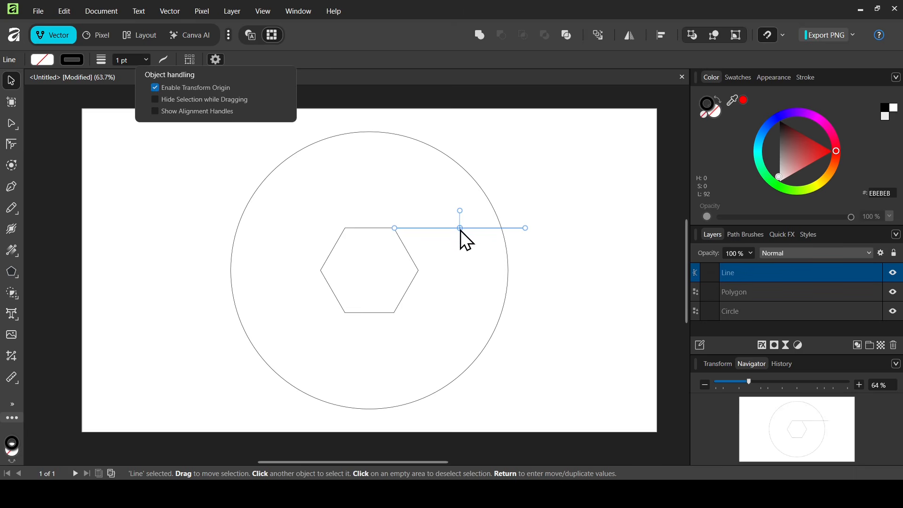
drag(460, 229, 371, 269)
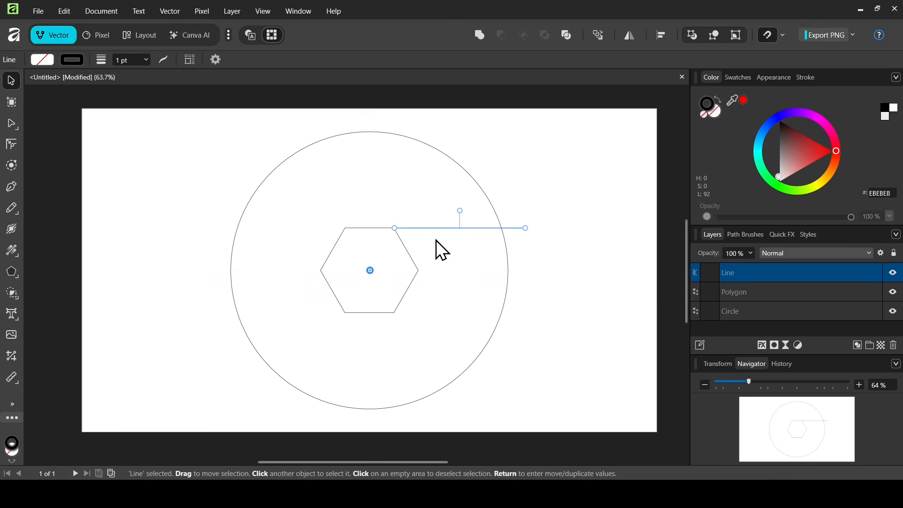
Duplicate the line with 5 copies rotated by 60° each around the hexagon's centre.
key(Return)
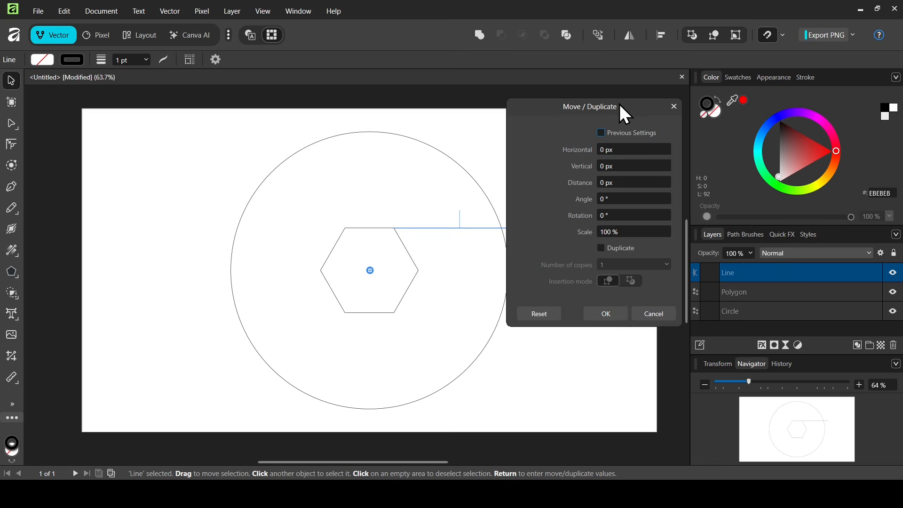
drag(616, 103, 650, 111)
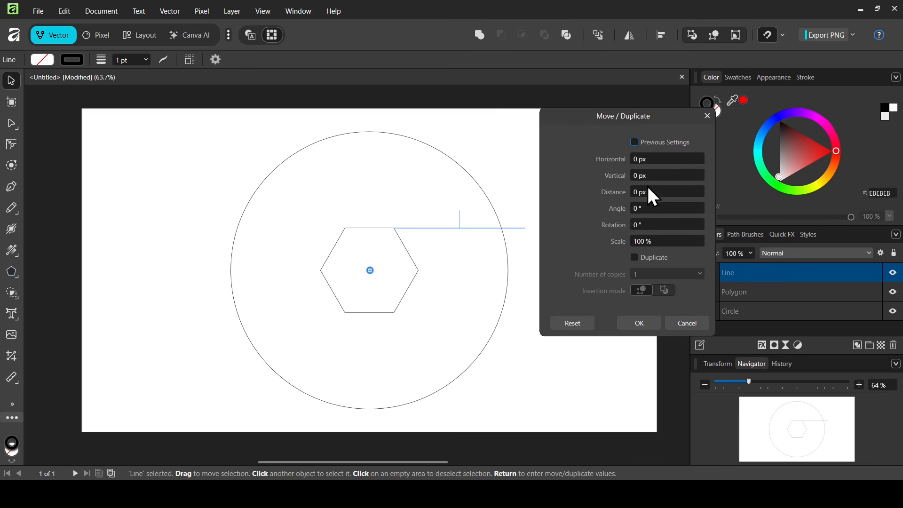
click(653, 260)
click(654, 273)
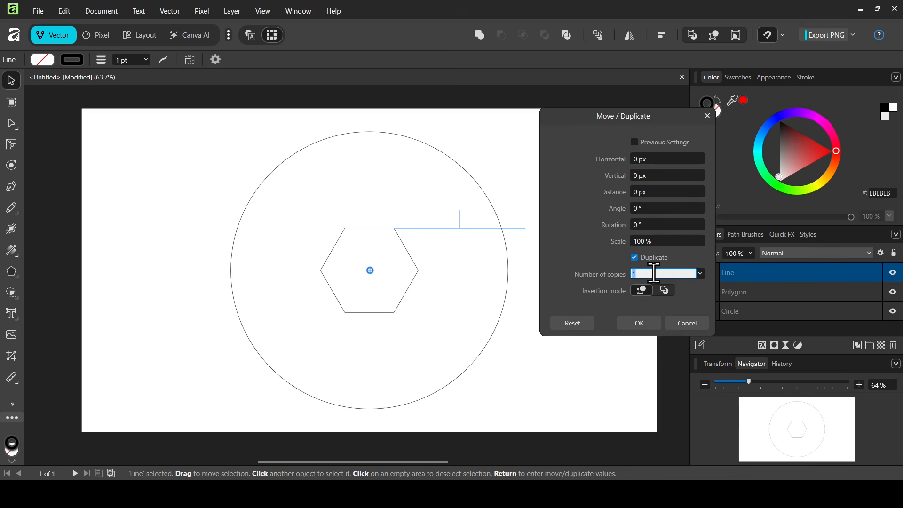
text(5)
click(656, 225)
text(60)
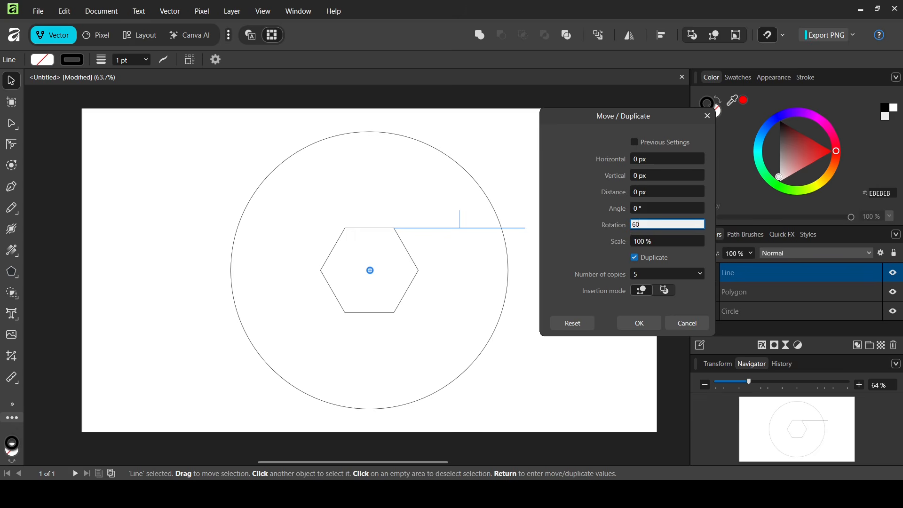
key(Return)
click(641, 325)
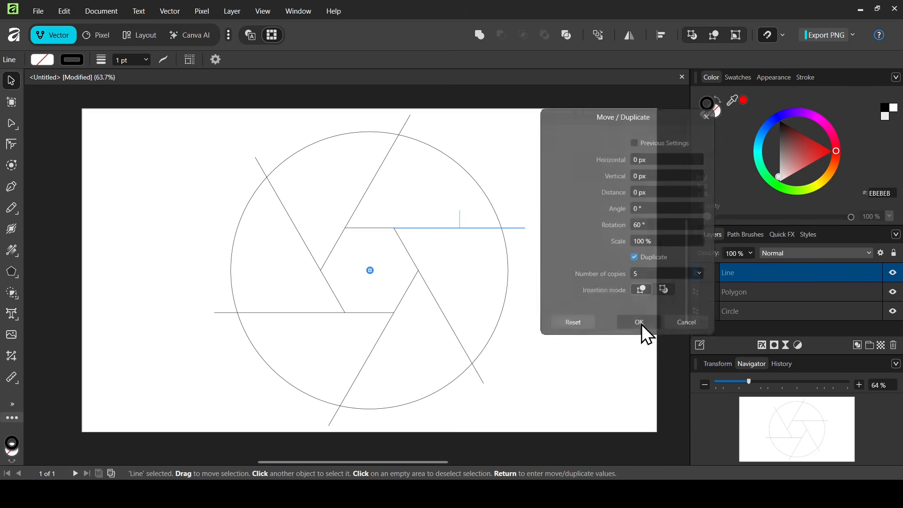
Select all objects and use Shape Builder to create a single blade from the circle's right-hand segment, cleaning up all unused geometry.
drag(188, 126, 571, 433)
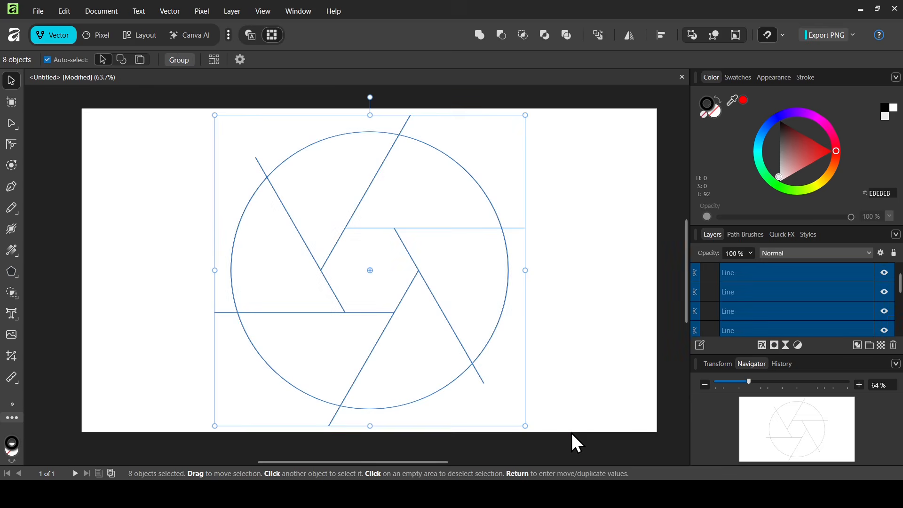
click(11, 298)
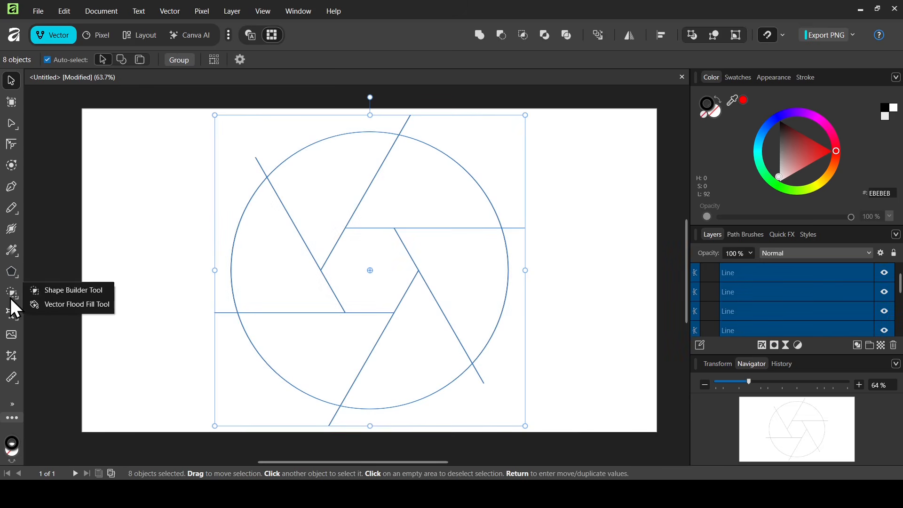
click(50, 292)
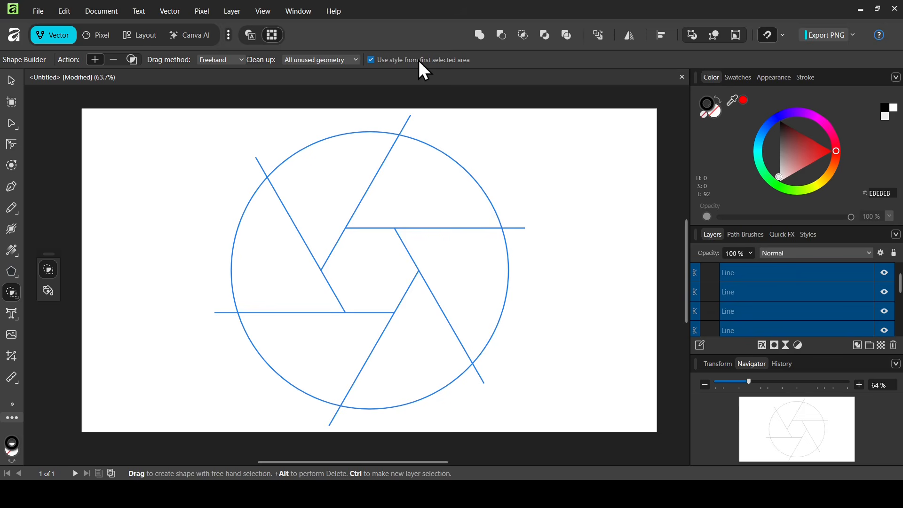
click(475, 281)
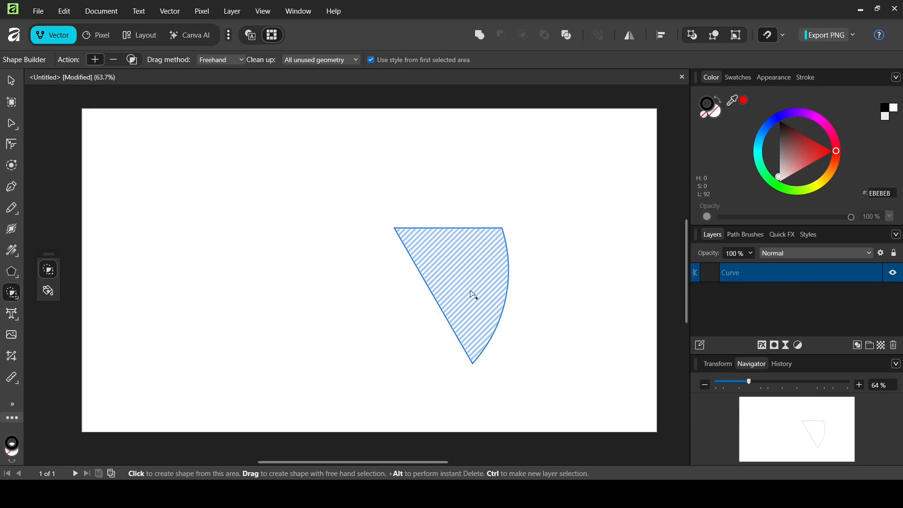
Apply a linear gradient fill to the blade shape.
click(15, 248)
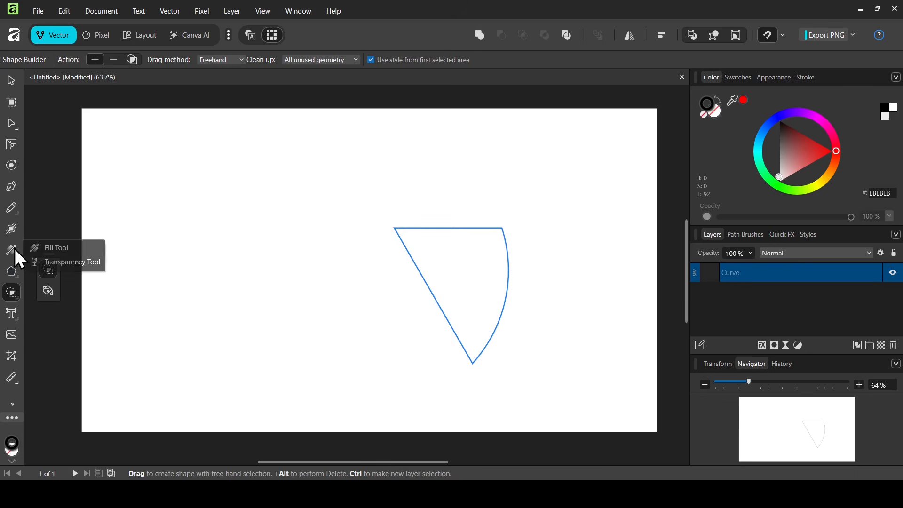
click(59, 249)
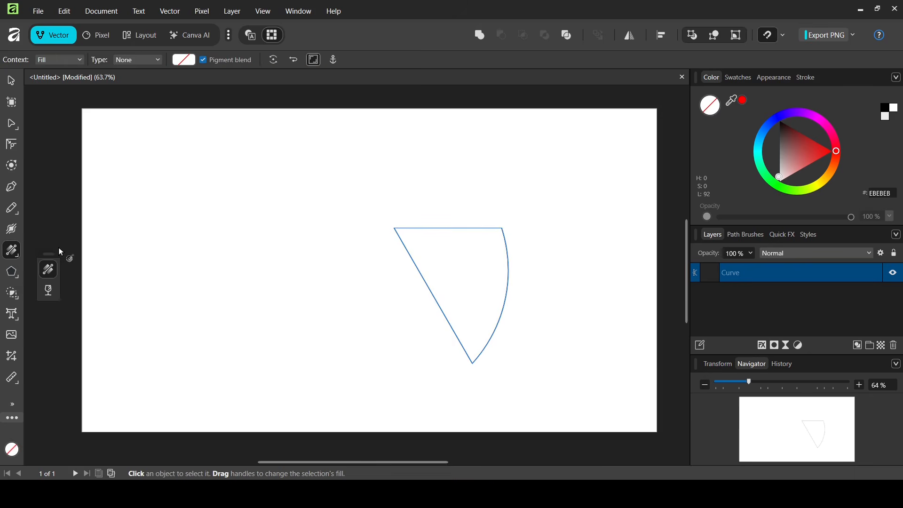
click(141, 60)
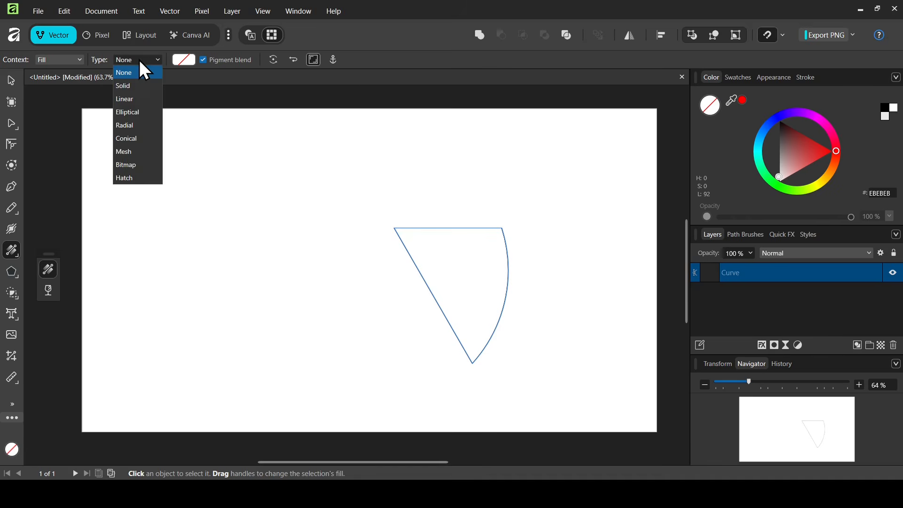
click(136, 99)
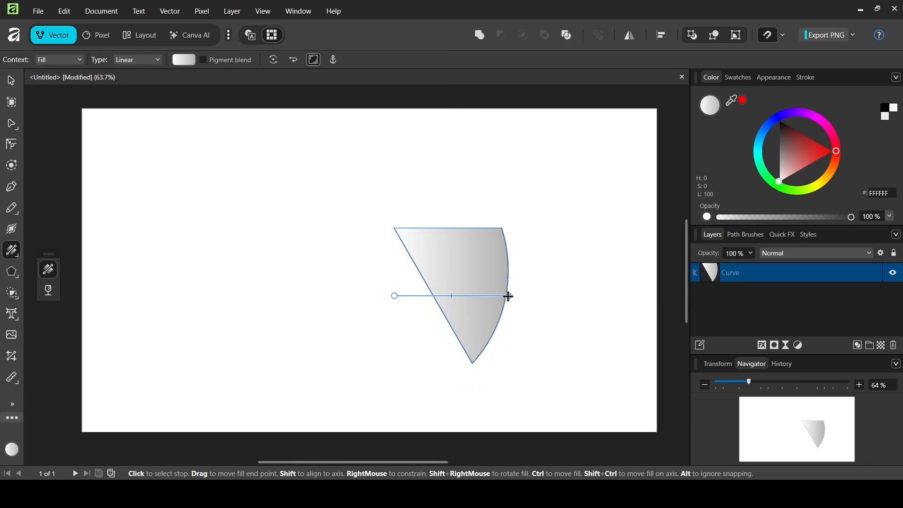
Angle the gradient so it ends on the blade's top edge, and colour that end stop bright blue, 00BCFF.
drag(509, 296, 473, 228)
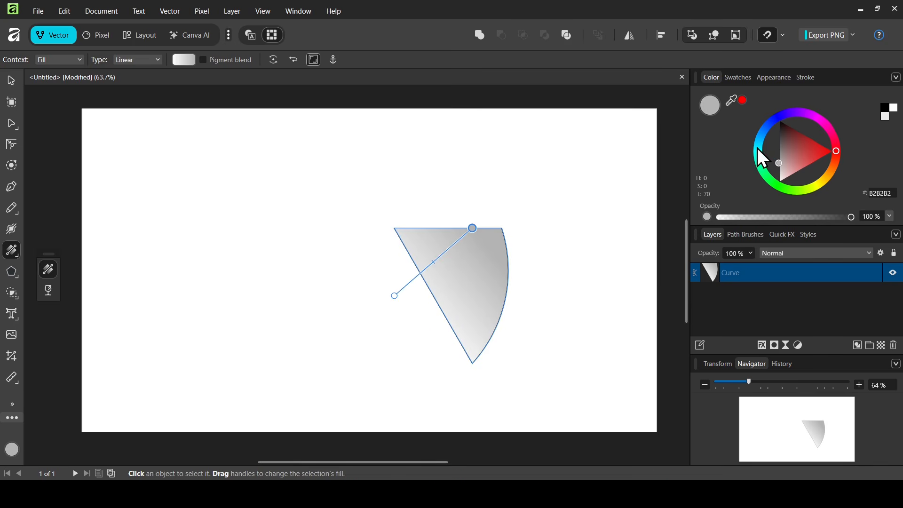
click(758, 147)
drag(758, 146, 758, 143)
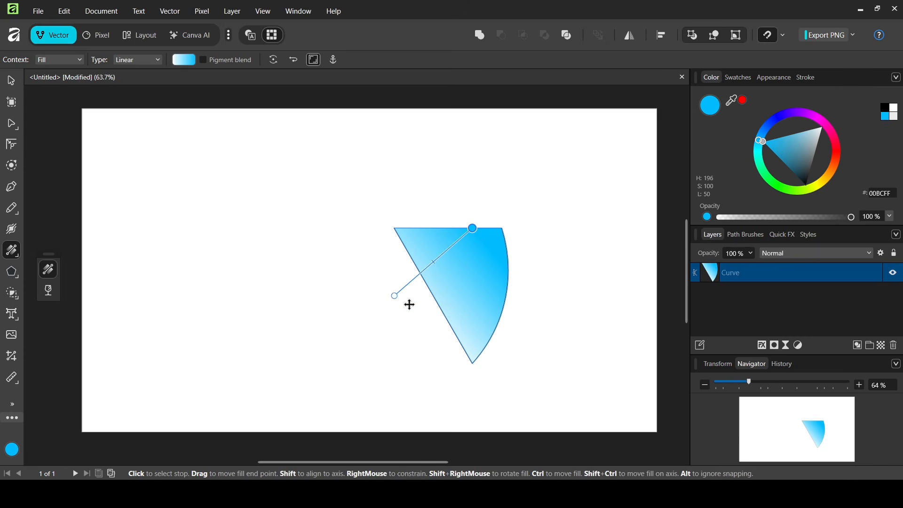
Move the gradient's white start stop down to near the blade's lower tip and colour it dark blue, 003C68.
drag(394, 295, 459, 347)
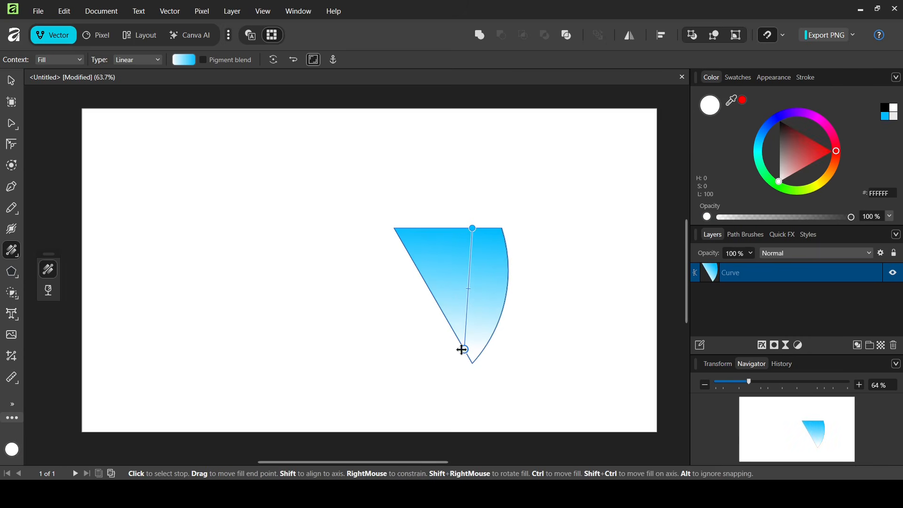
click(760, 135)
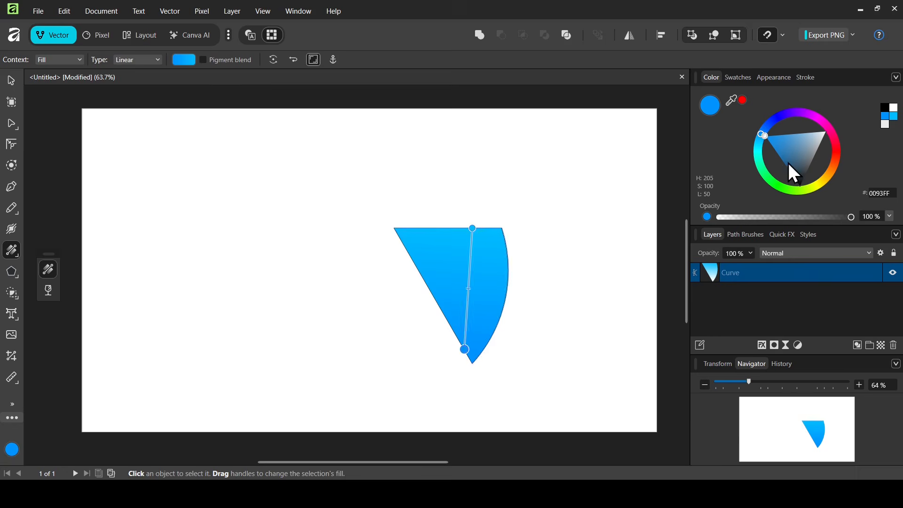
drag(788, 163, 785, 165)
Add a gradient stop near the middle of the blade's gradient line and colour it light blue, 5ECFFF.
click(470, 281)
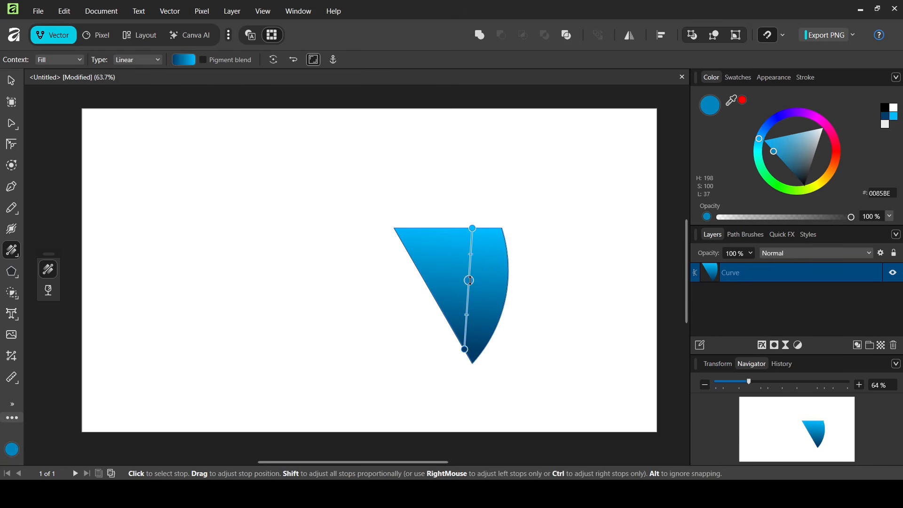
drag(469, 280, 470, 282)
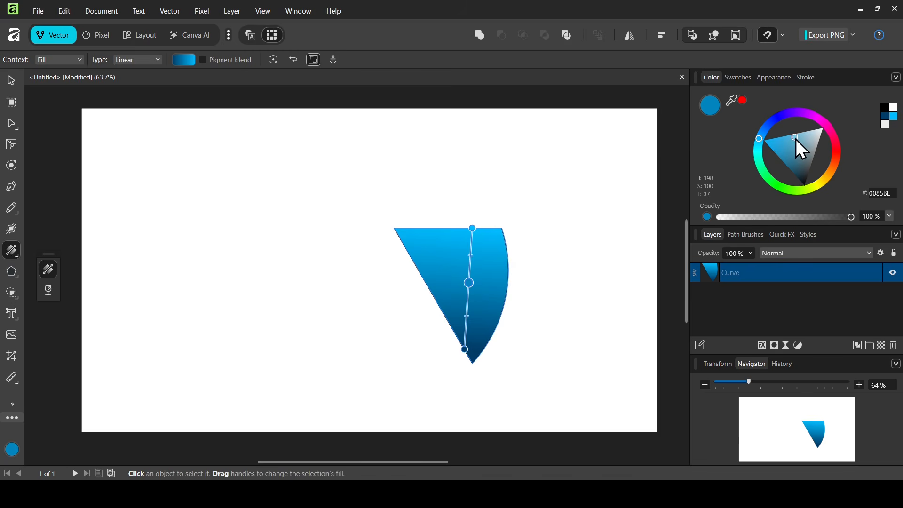
drag(796, 140, 791, 135)
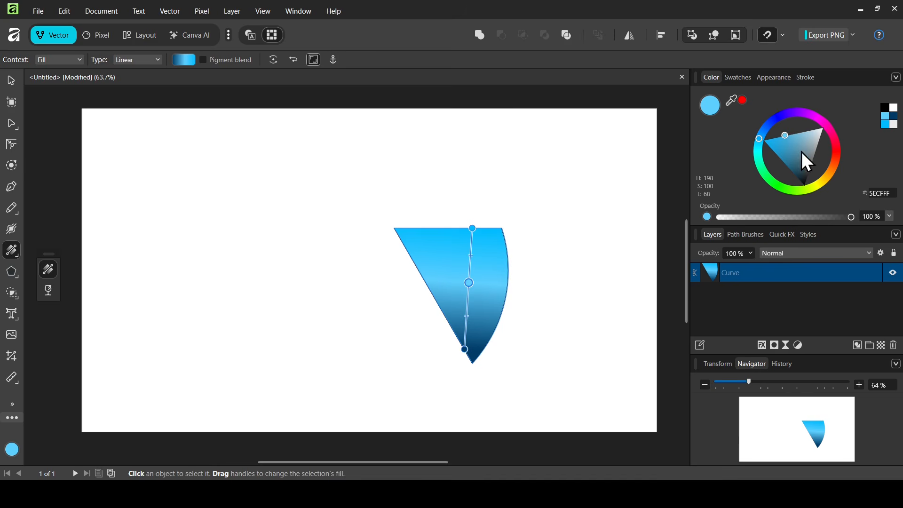
Set the blade's transform origin at the aperture's centre and duplicate it with 5 copies rotated by 60° each.
click(17, 80)
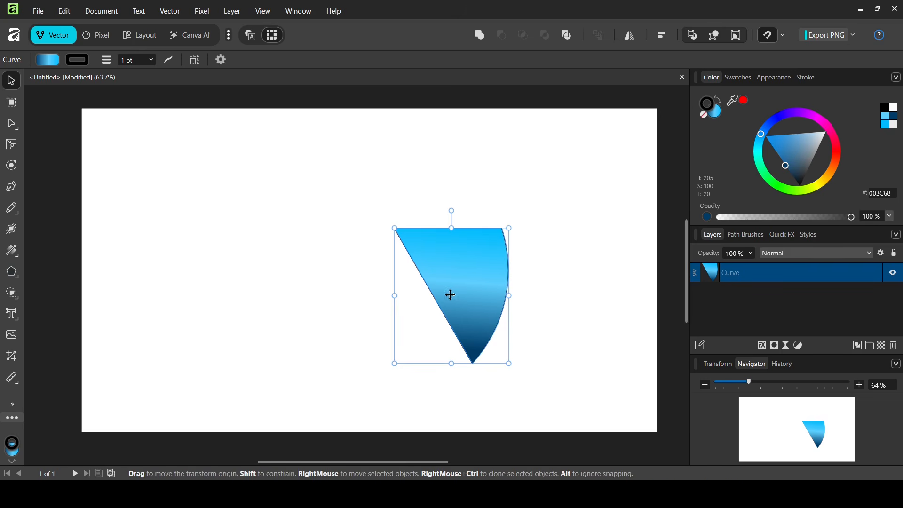
drag(452, 296, 370, 270)
key(Return)
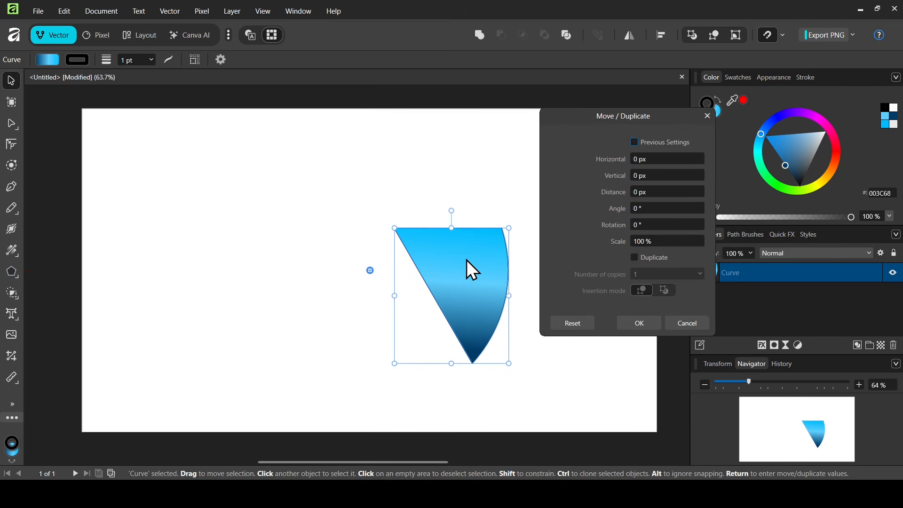
click(653, 261)
click(660, 274)
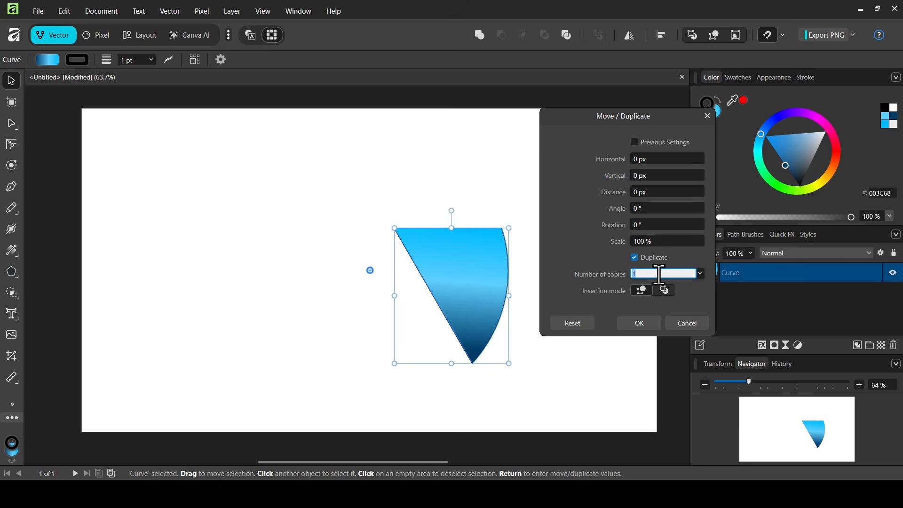
text(5)
click(656, 224)
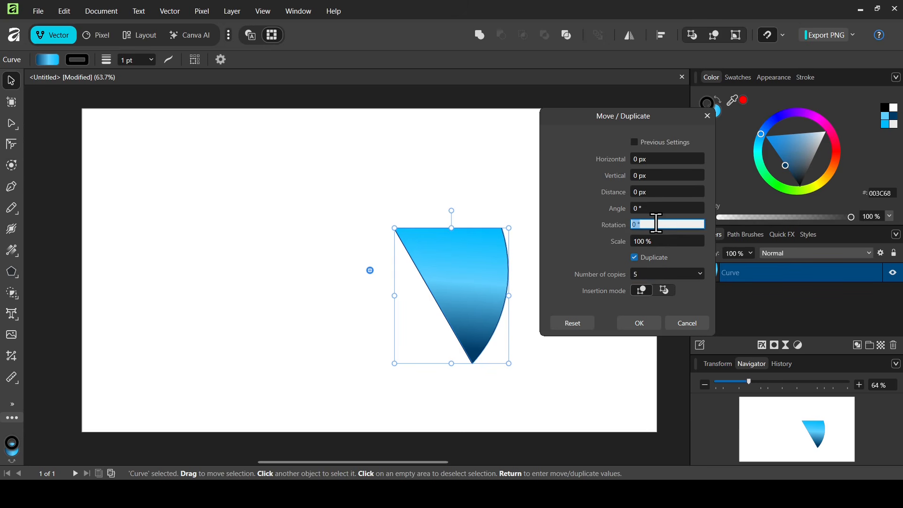
text(60)
key(Return)
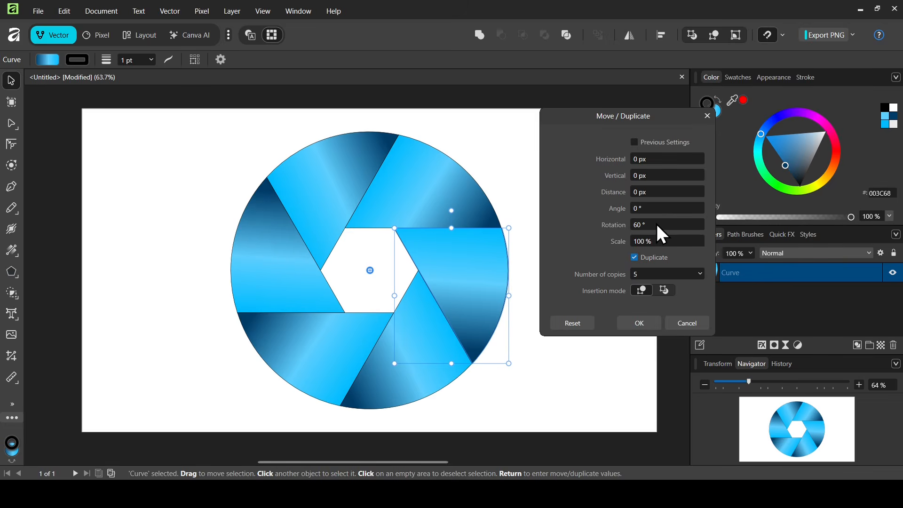
click(650, 322)
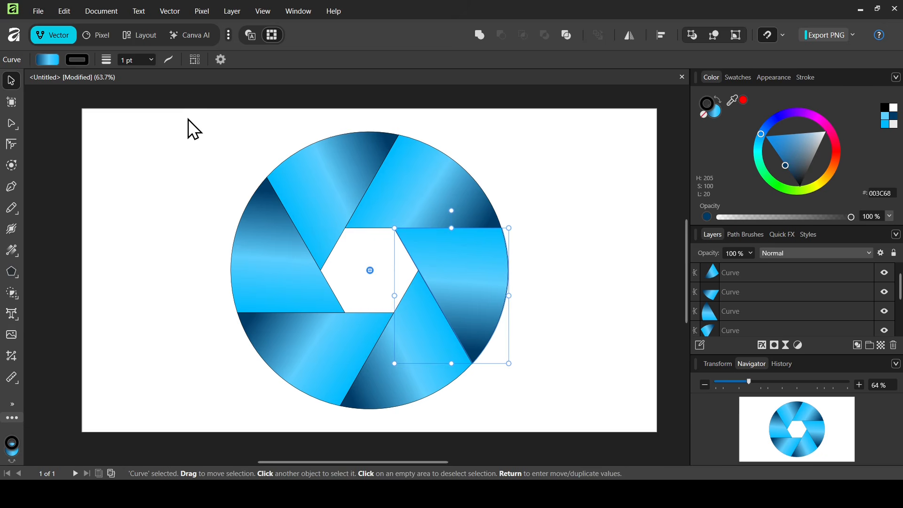
Group all six blades and set the group's stroke width to 0 pt.
drag(188, 119, 559, 435)
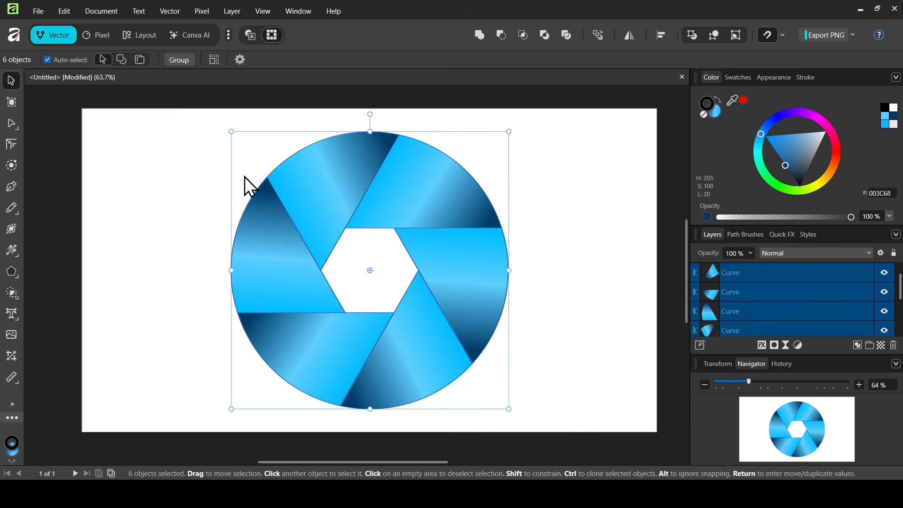
click(187, 61)
click(272, 60)
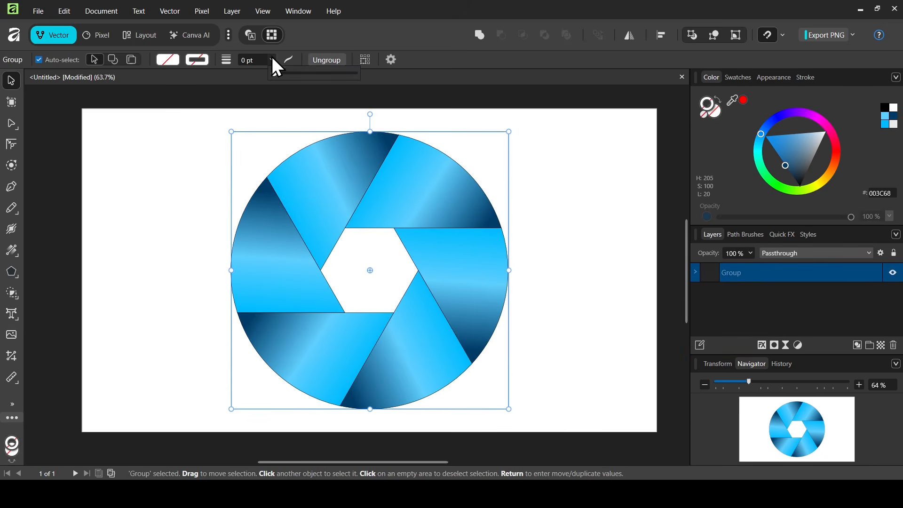
mouse_move(277, 74)
mouse_down()
mouse_move(309, 73)
mouse_move(259, 81)
mouse_up()
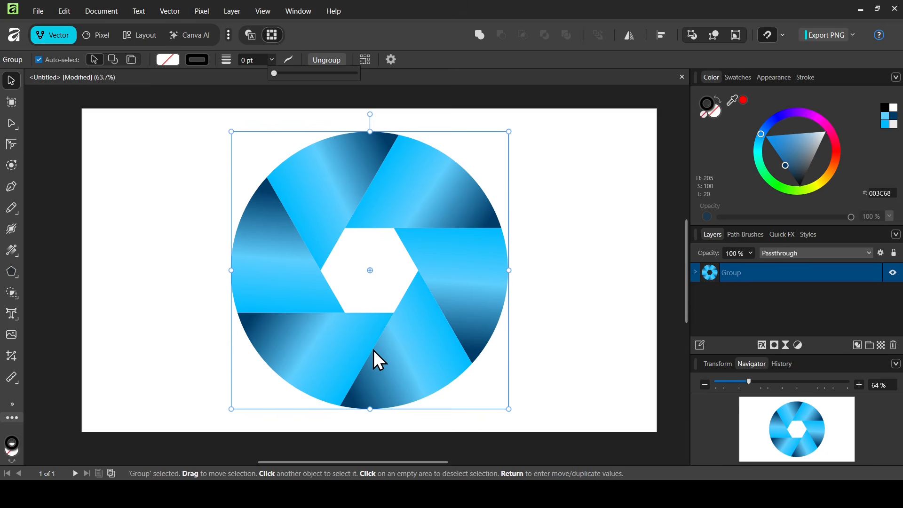
Apply a 0.5 px contour offset to the blade group with the Contour tool.
click(9, 163)
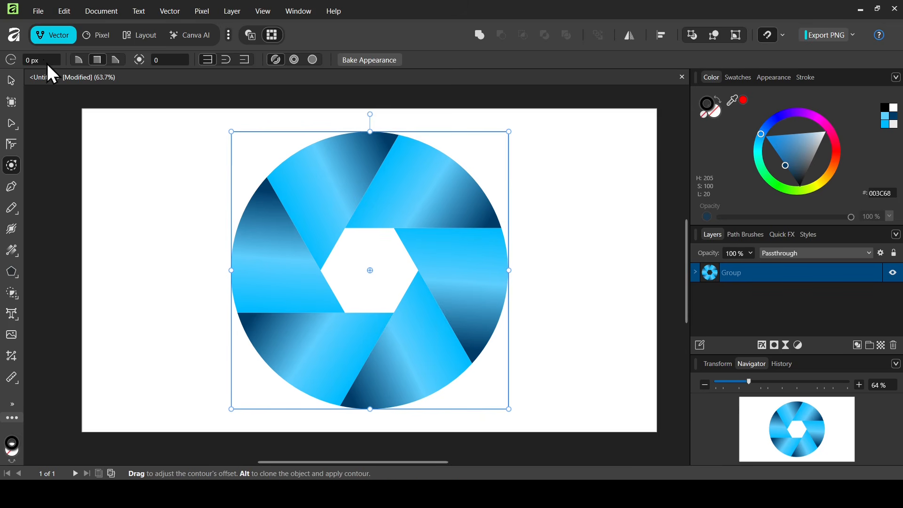
click(43, 60)
text(0.5)
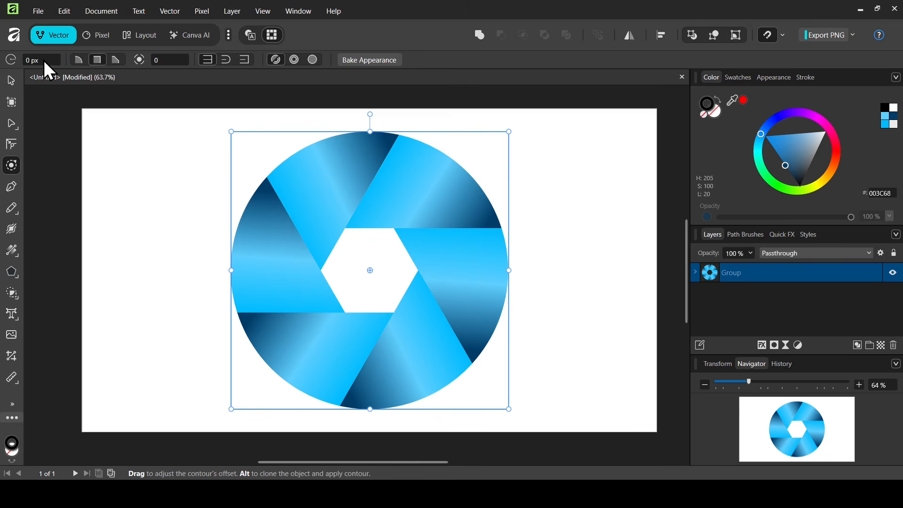
click(11, 80)
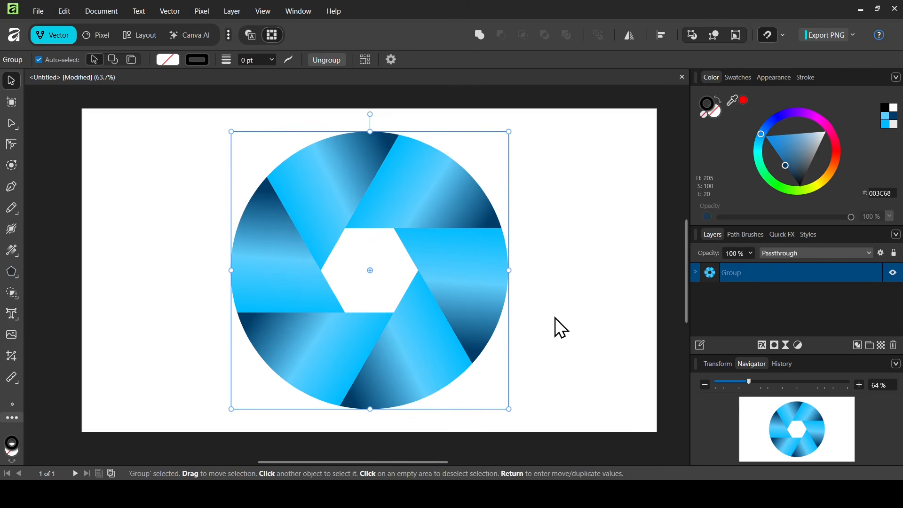